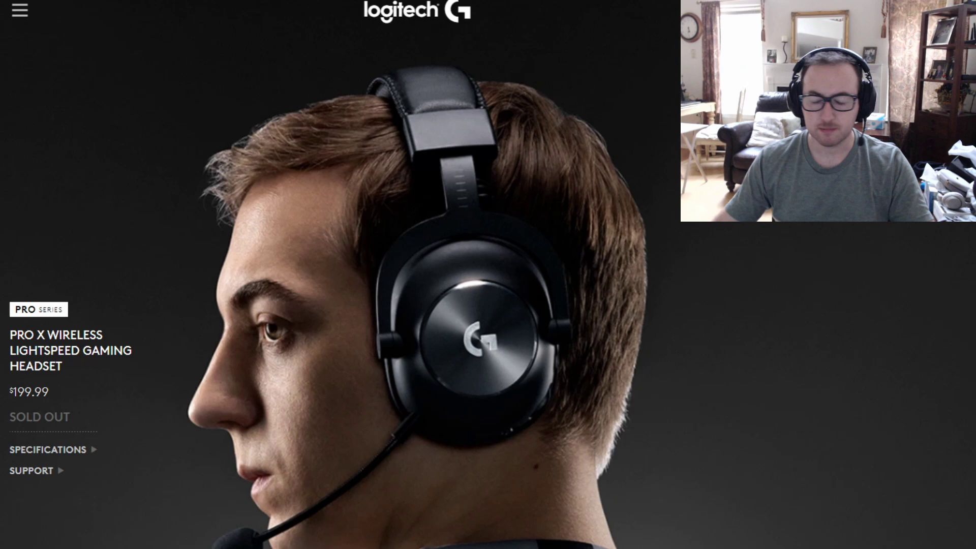
# - Scroll to the feature grid and highlight durable build, memory foam, headband/earpads and DTS Headphone:X 2.0
pyautogui.scroll(-10, 83, 456)
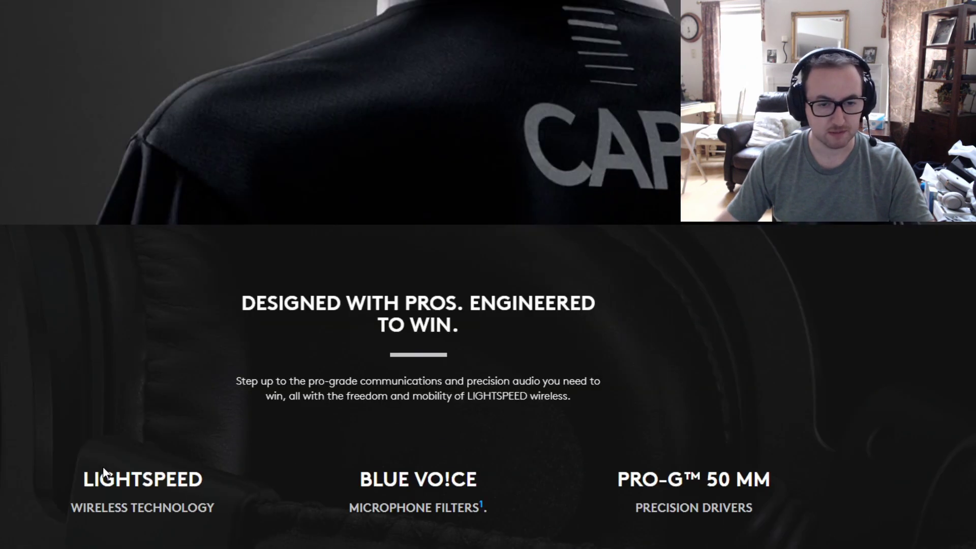
pyautogui.scroll(-3, 405, 389)
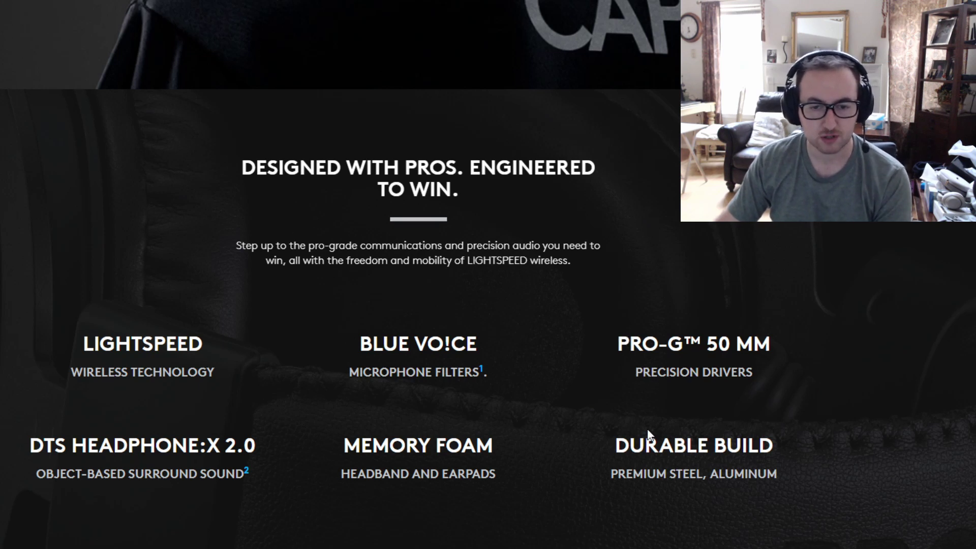
pyautogui.moveTo(618, 474); pyautogui.dragTo(757, 474)
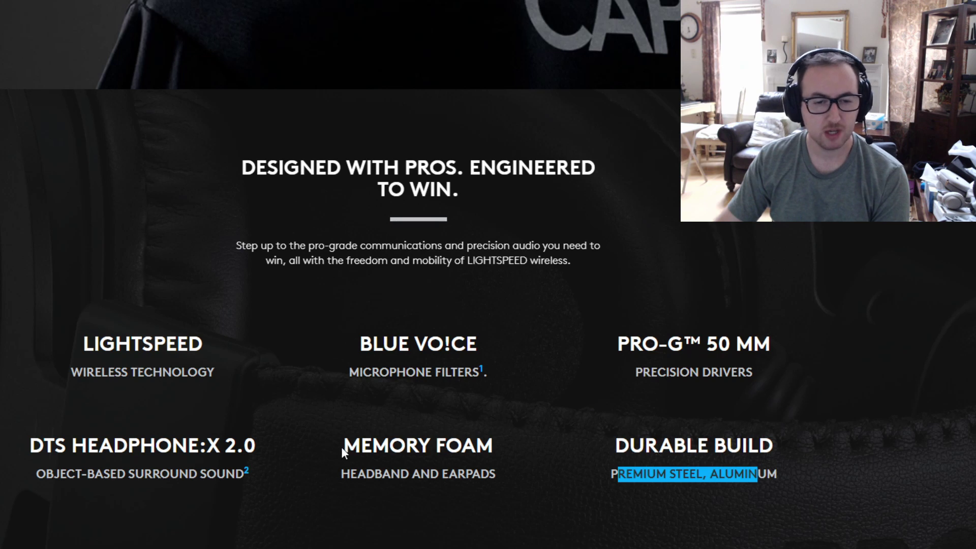
pyautogui.moveTo(342, 447); pyautogui.dragTo(495, 446)
pyautogui.tripleClick(366, 473)
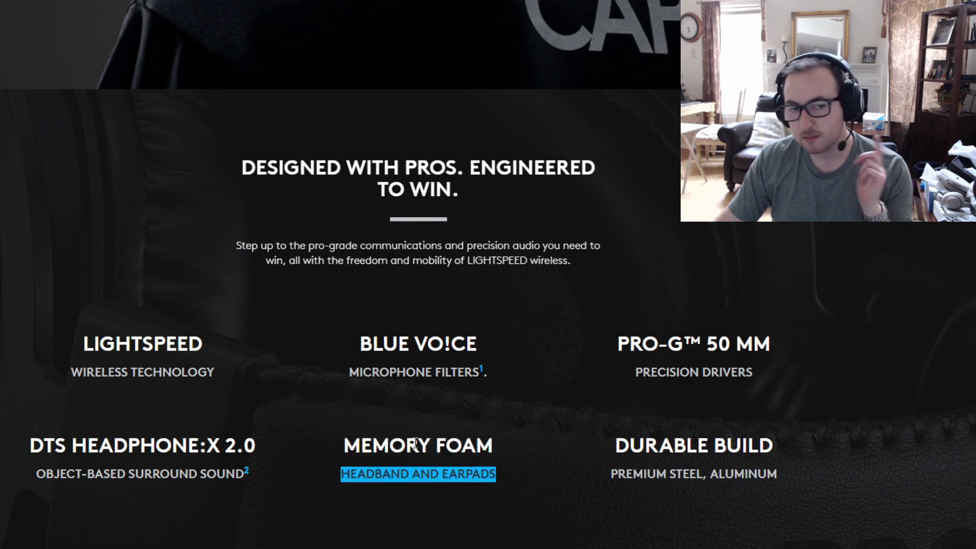
pyautogui.moveTo(33, 440); pyautogui.dragTo(246, 470)
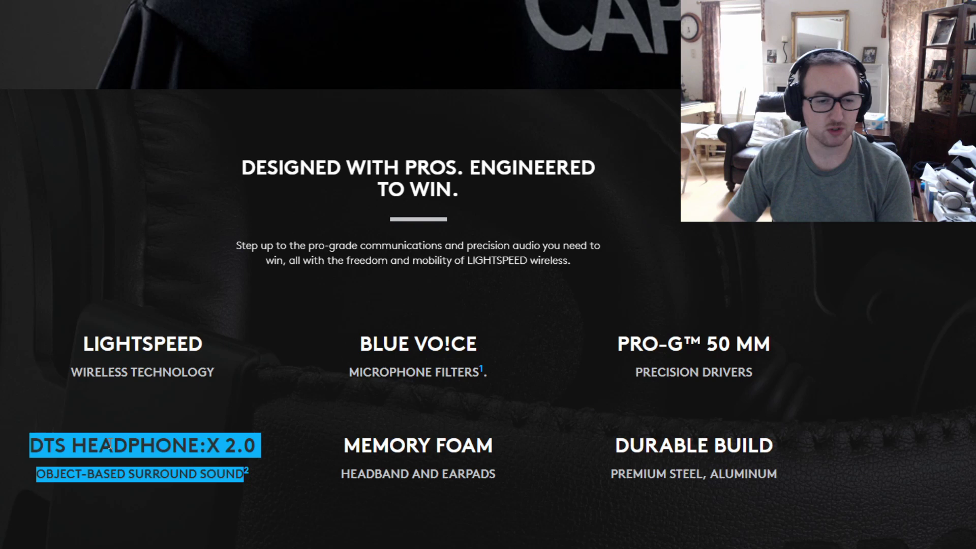
# - Highlight the LIGHTSPEED claims: 20+ hours battery, 15 m range and 2.4 GHz
pyautogui.click(148, 481)
pyautogui.scroll(-8, 285, 365)
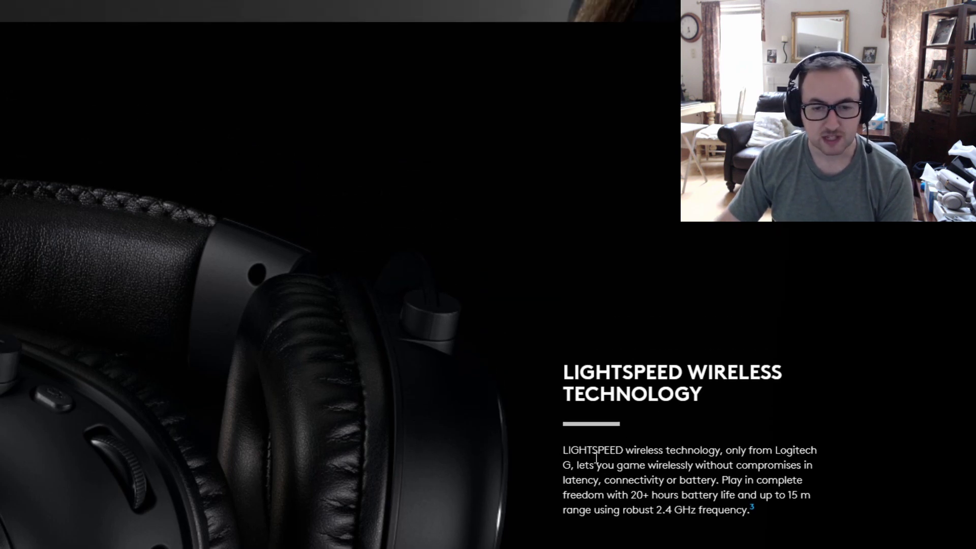
pyautogui.moveTo(634, 496); pyautogui.dragTo(729, 496)
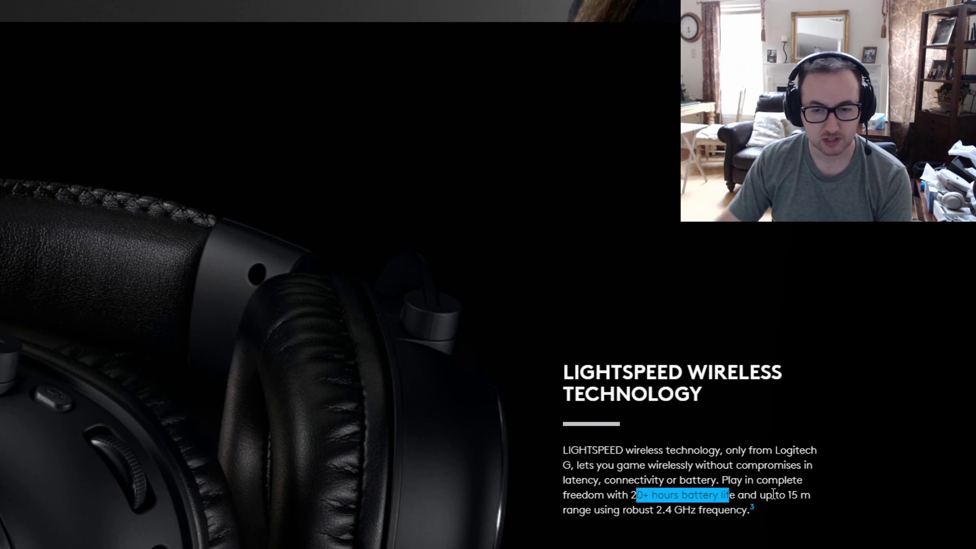
pyautogui.moveTo(788, 495); pyautogui.dragTo(752, 509)
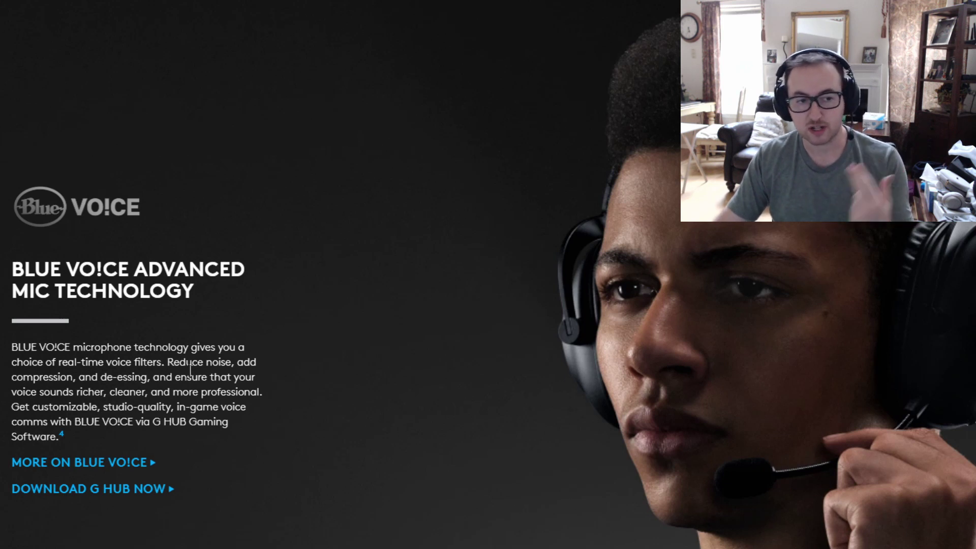
# - Highlight the Blue VO!CE noise reduction and de-essing filters, then scroll to the PRO-G drivers
pyautogui.moveTo(167, 363); pyautogui.dragTo(220, 362)
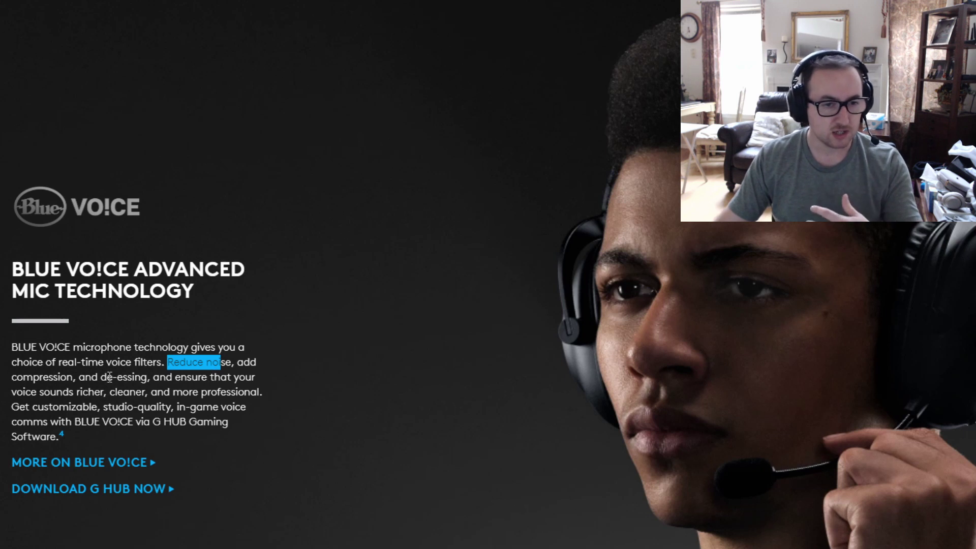
pyautogui.moveTo(99, 377); pyautogui.dragTo(161, 379)
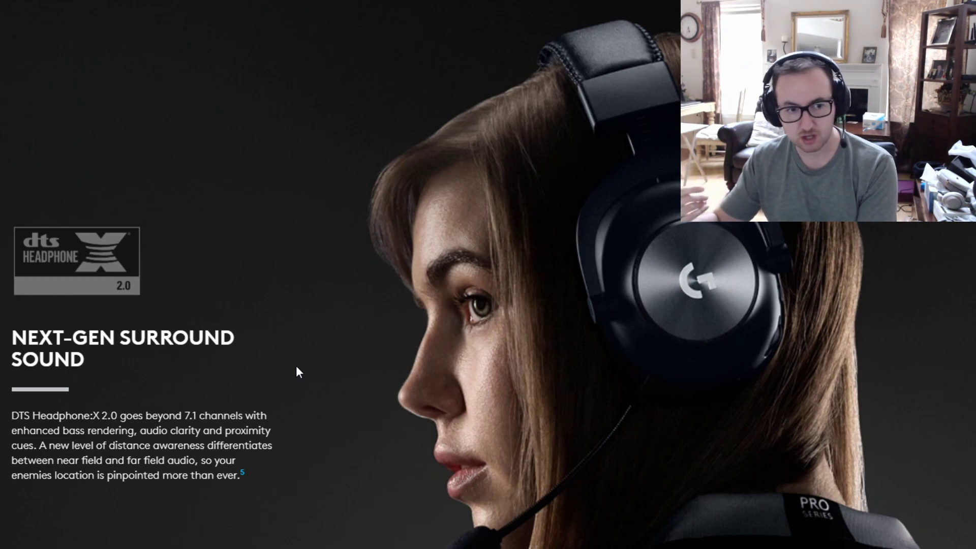
pyautogui.scroll(-5, 332, 315)
pyautogui.scroll(-10, 332, 317)
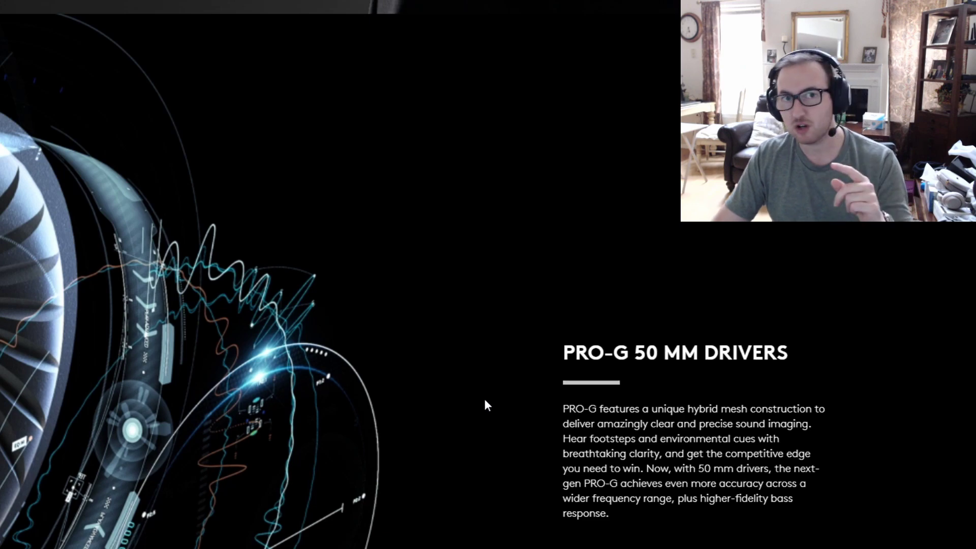
# - Scroll to In the Box and highlight the extra cloth ear pads and USB LIGHTSPEED adapter
pyautogui.scroll(-5, 494, 378)
pyautogui.scroll(-3, 347, 367)
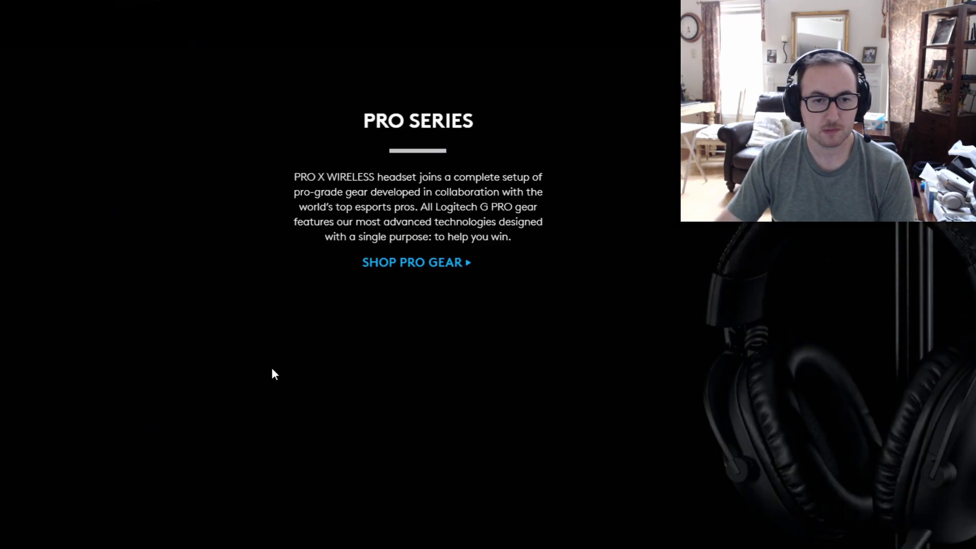
pyautogui.scroll(-15, 272, 369)
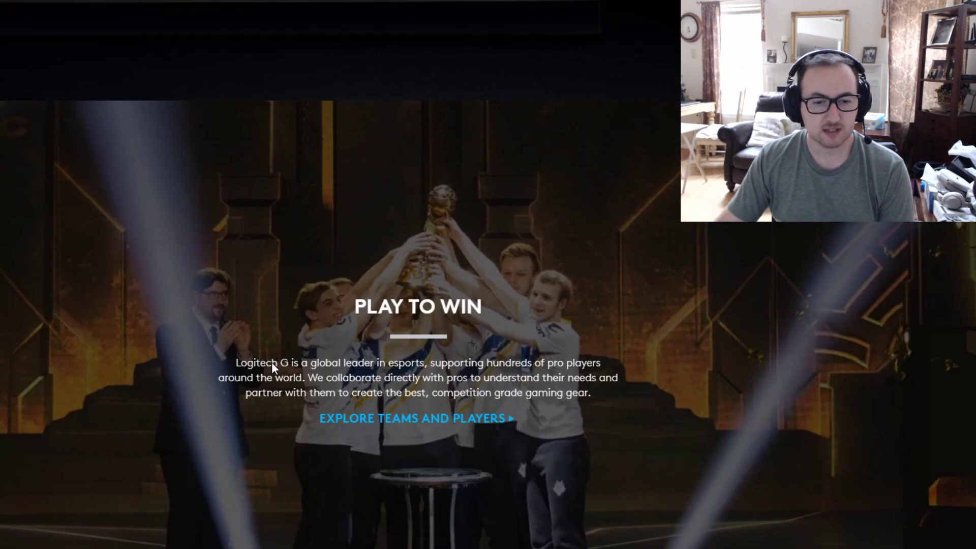
pyautogui.scroll(-3, 272, 368)
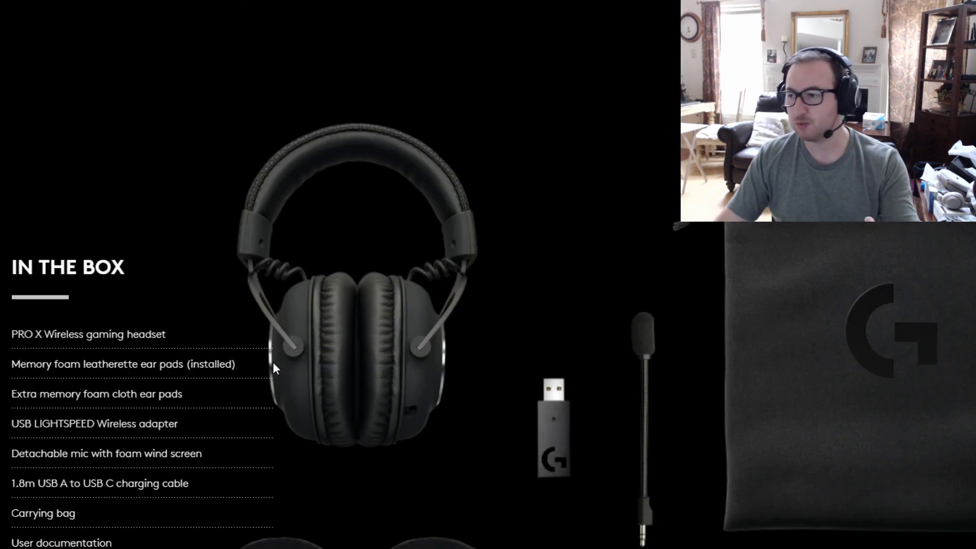
pyautogui.scroll(-1, 273, 364)
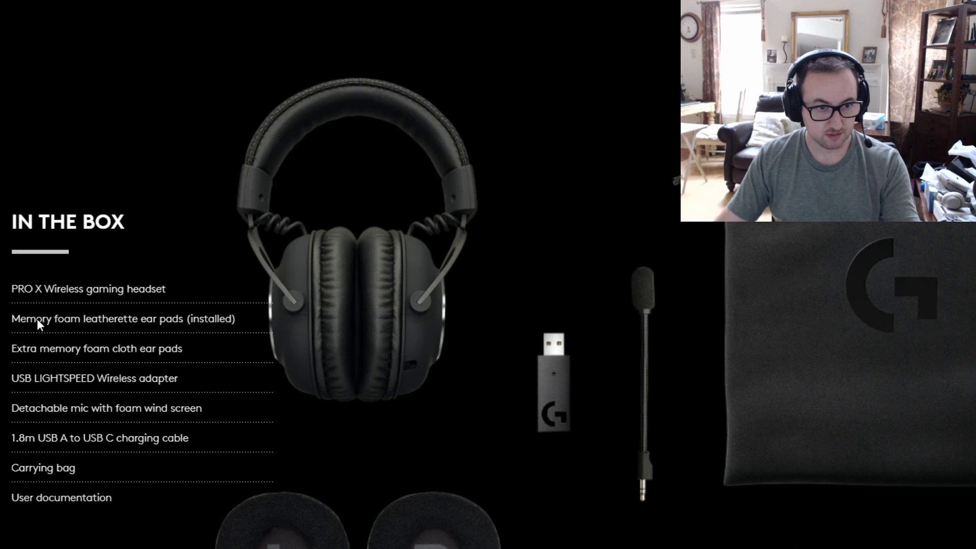
pyautogui.moveTo(31, 354); pyautogui.dragTo(219, 355)
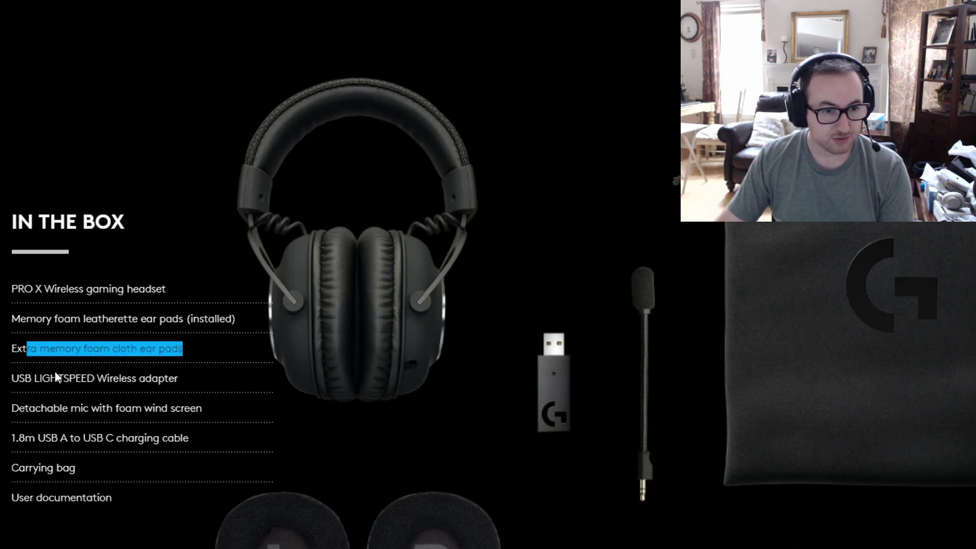
pyautogui.moveTo(19, 378); pyautogui.dragTo(184, 373)
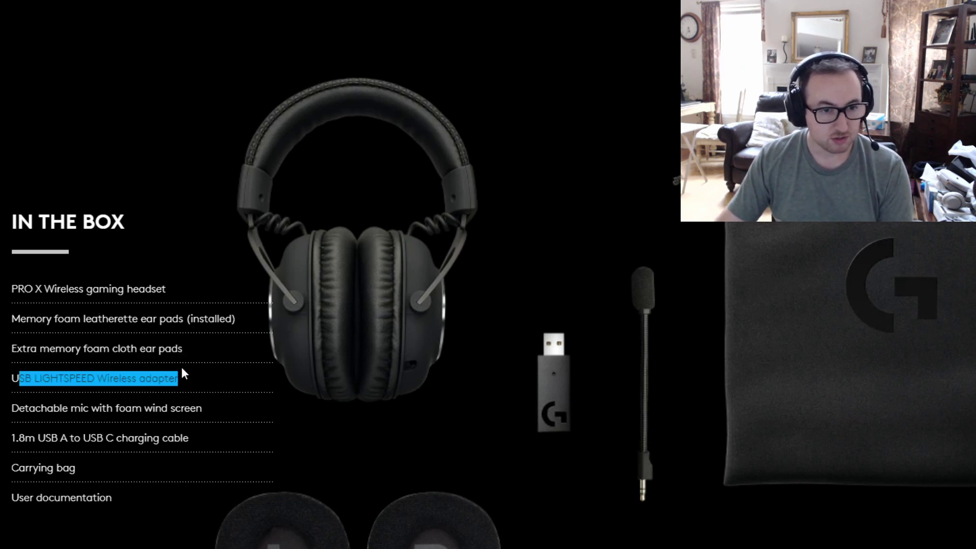
# - Highlight the USB C charging cable and carrying bag items
pyautogui.click(59, 404)
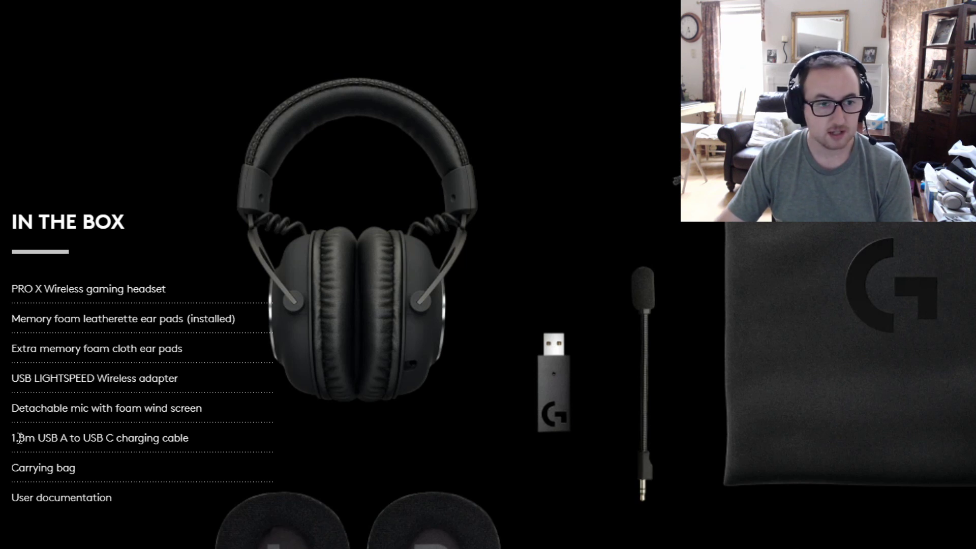
pyautogui.moveTo(19, 437); pyautogui.dragTo(175, 432)
pyautogui.moveTo(106, 437)
pyautogui.mouseDown()
pyautogui.moveTo(84, 437)
pyautogui.moveTo(116, 435)
pyautogui.mouseUp()
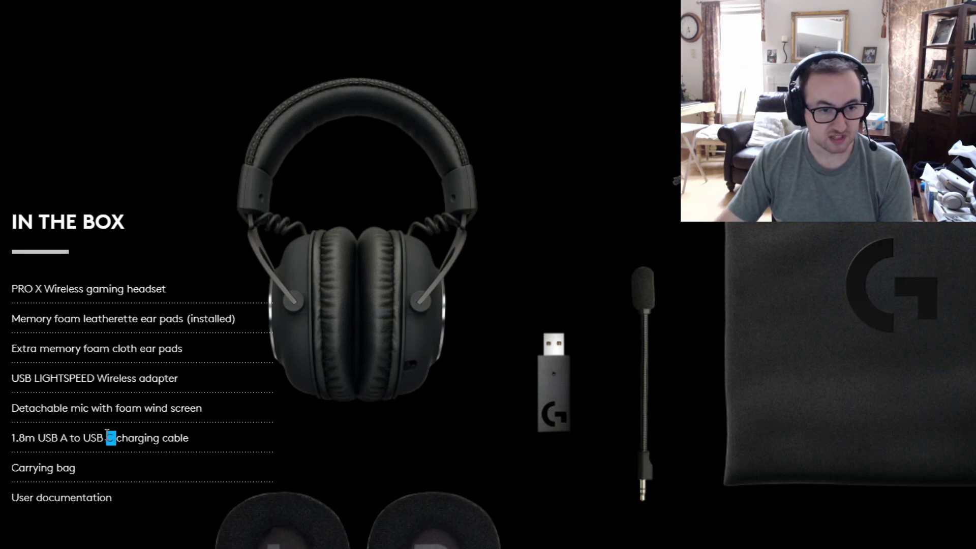
pyautogui.doubleClick(33, 469)
pyautogui.scroll(-10, 297, 331)
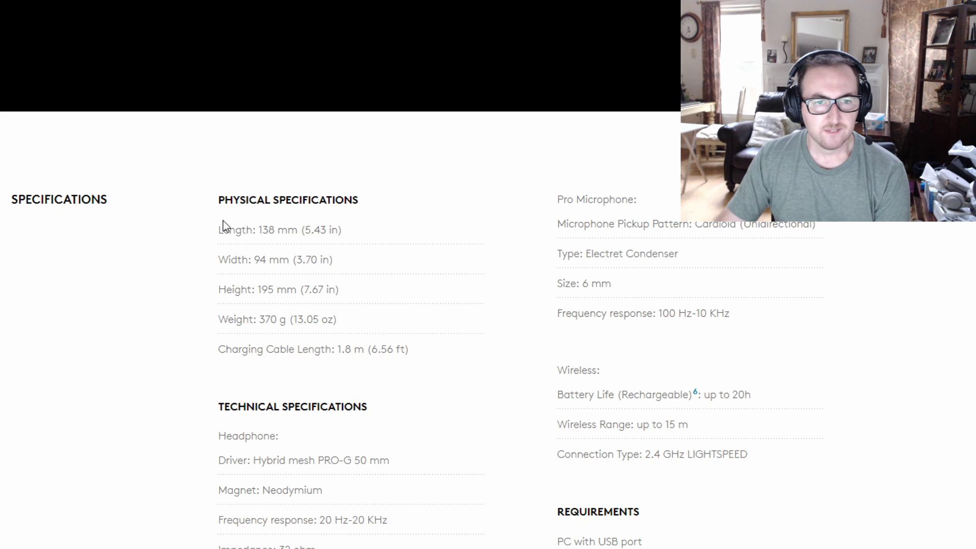
# - Highlight the length, width, 370 g weight and Pro Microphone specifications
pyautogui.moveTo(283, 270); pyautogui.dragTo(219, 196)
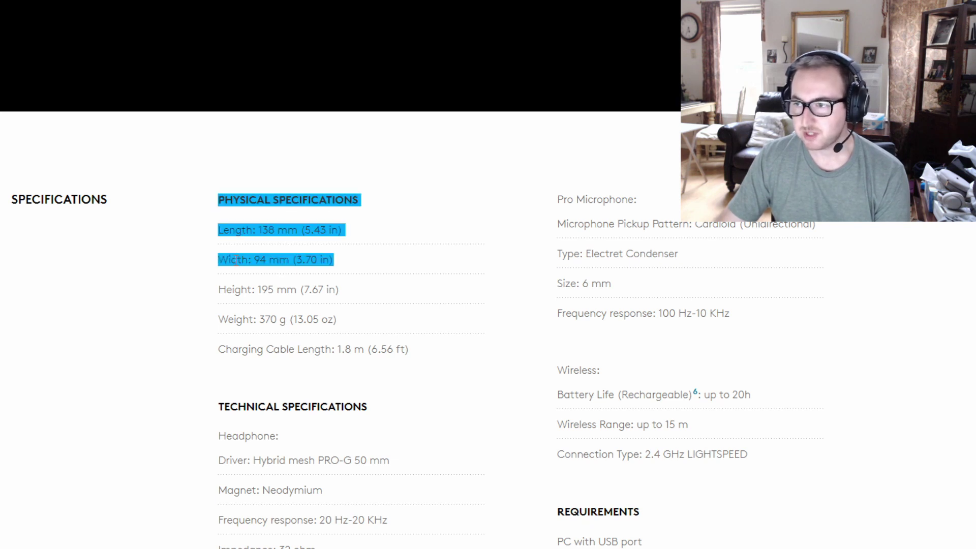
pyautogui.moveTo(228, 319); pyautogui.dragTo(336, 318)
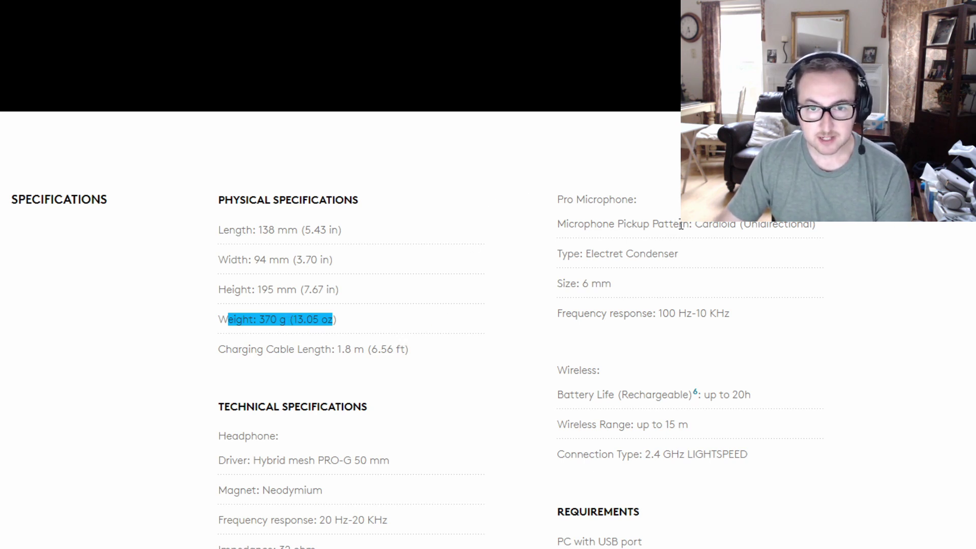
pyautogui.moveTo(565, 224); pyautogui.dragTo(831, 226)
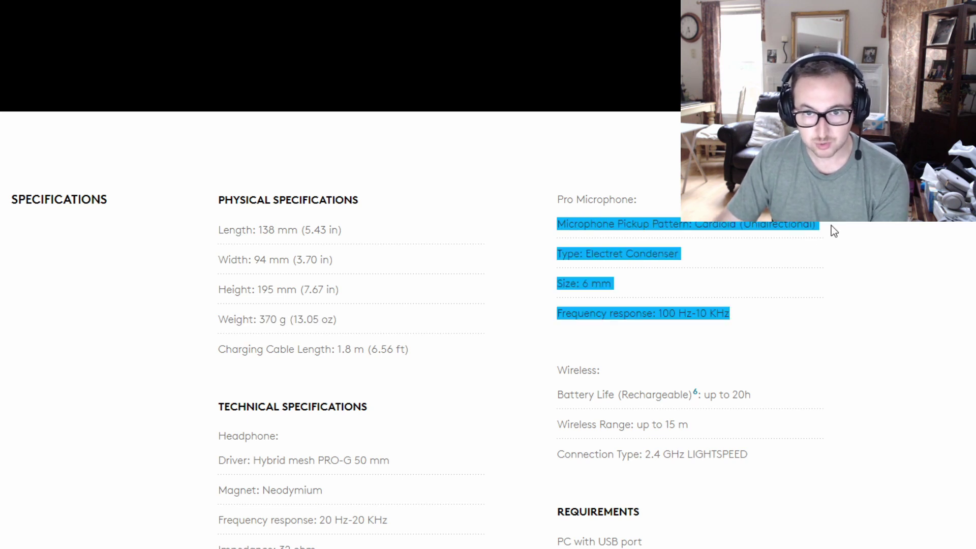
pyautogui.click(795, 248)
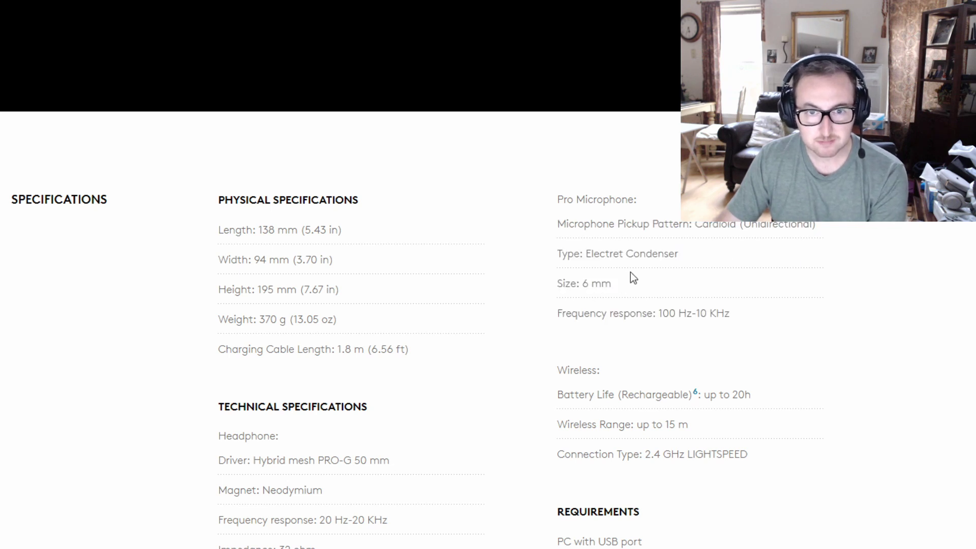
# - Highlight the microphone specs and its 100 Hz lower frequency limit
pyautogui.scroll(-2, 630, 281)
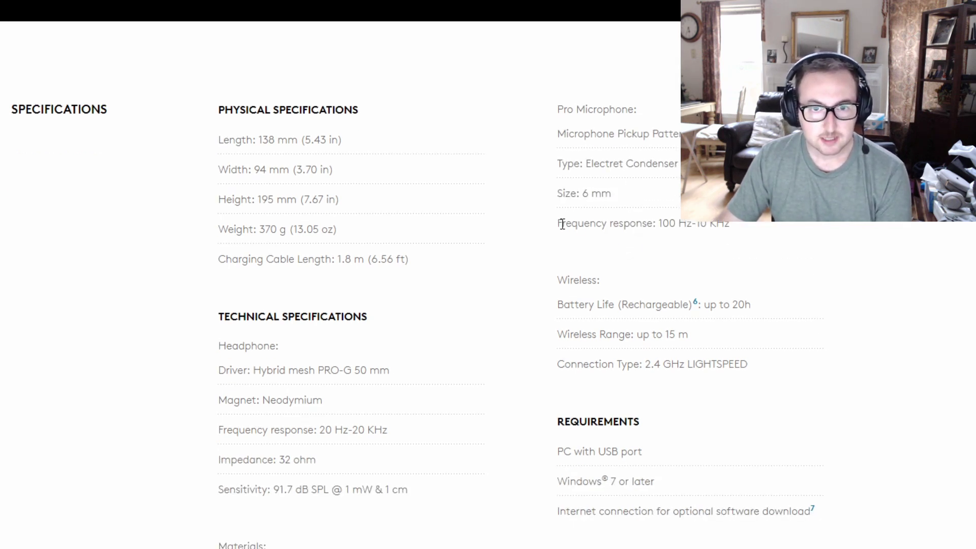
pyautogui.moveTo(562, 224); pyautogui.dragTo(697, 225)
pyautogui.doubleClick(664, 229)
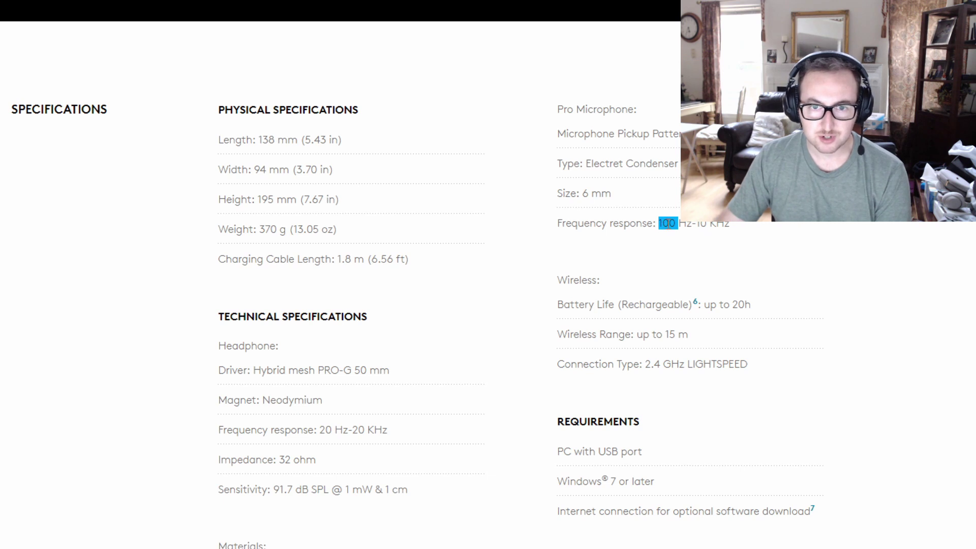
pyautogui.scroll(2, 666, 226)
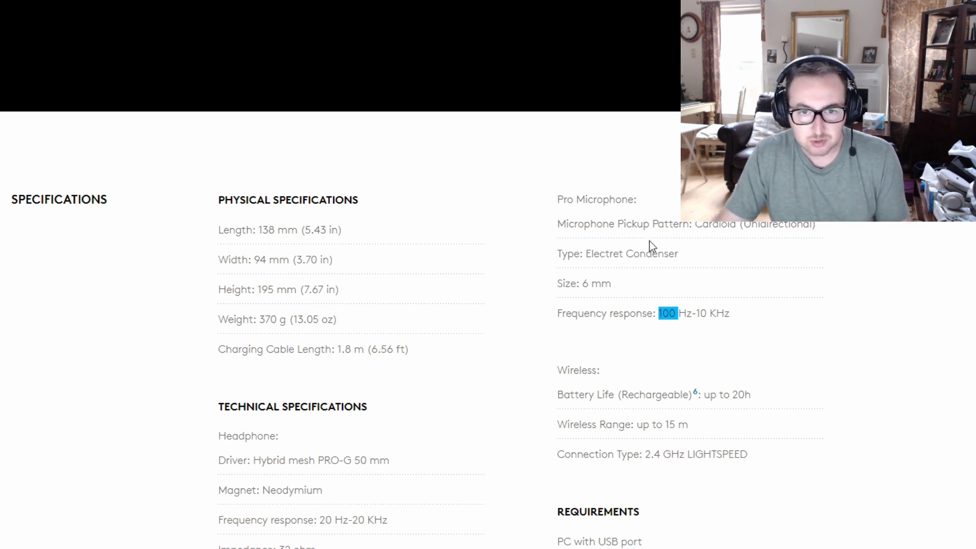
# - Highlight the battery life and 15 m wireless range specifications
pyautogui.middleClick(824, 263)
pyautogui.scroll(-3, 824, 263)
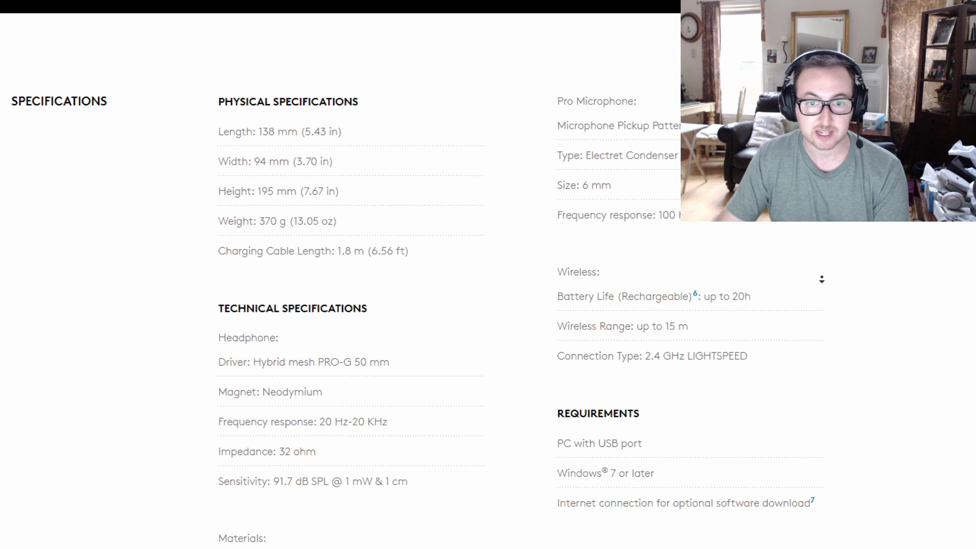
pyautogui.moveTo(570, 274); pyautogui.dragTo(752, 275)
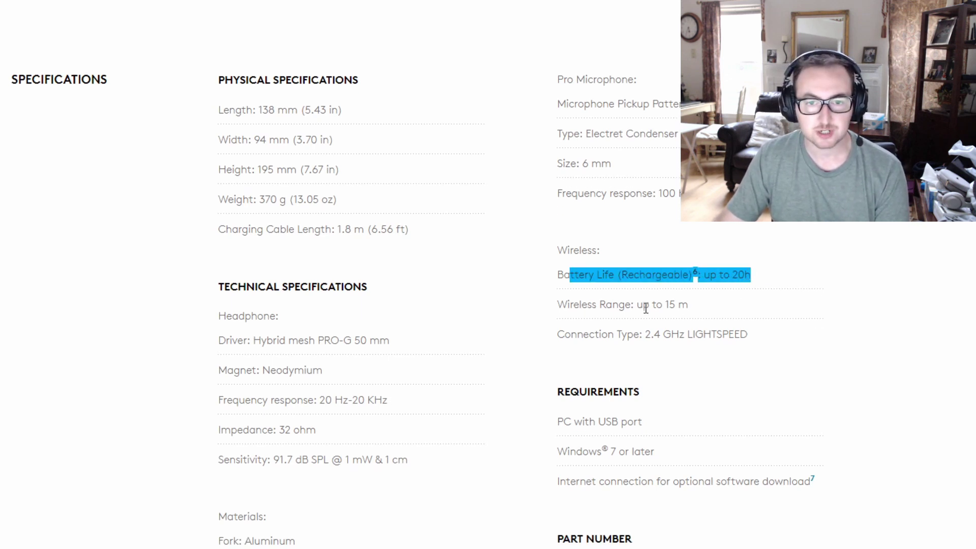
pyautogui.moveTo(568, 304); pyautogui.dragTo(677, 303)
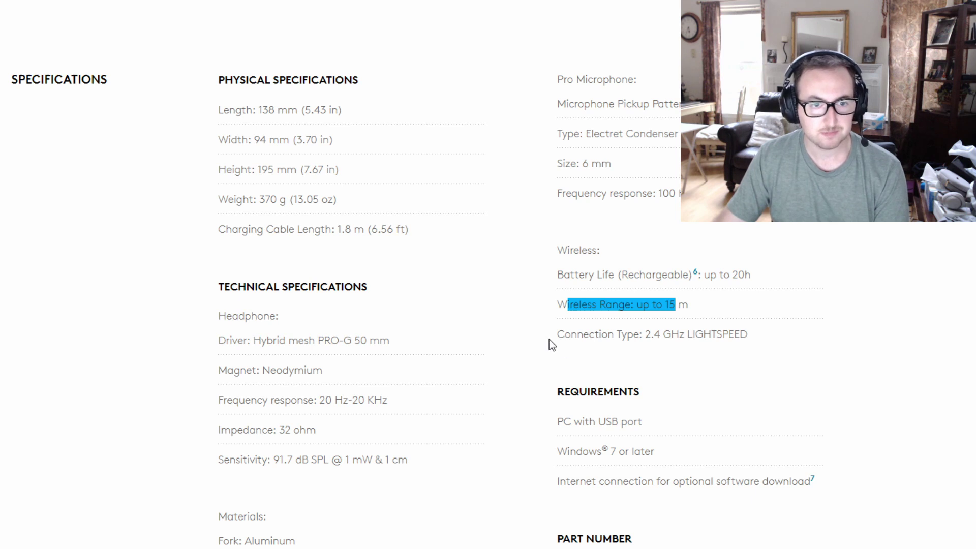
# - Highlight the Hybrid mesh PRO-G 50 mm driver, Neodymium magnet and 20 Hz-20 KHz response
pyautogui.moveTo(253, 340); pyautogui.dragTo(395, 342)
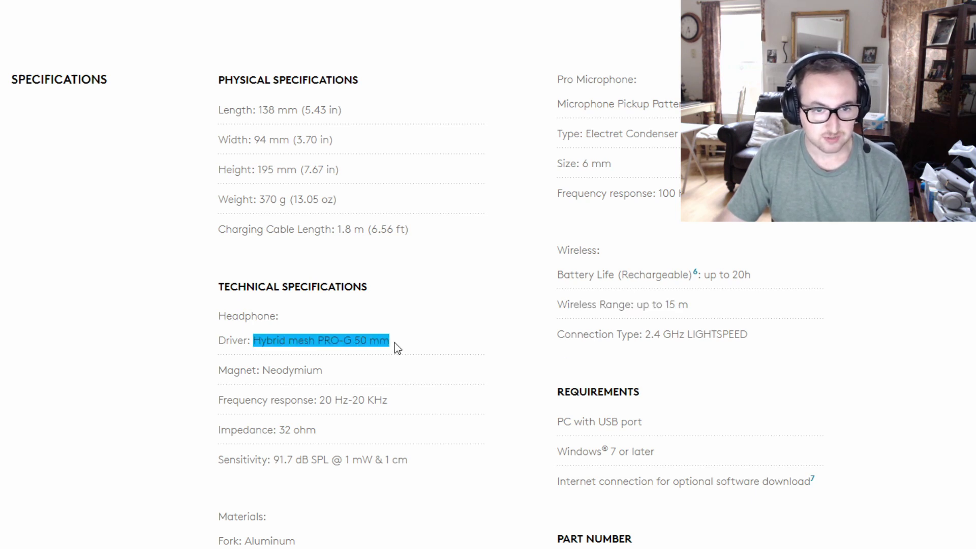
pyautogui.moveTo(271, 370); pyautogui.dragTo(336, 370)
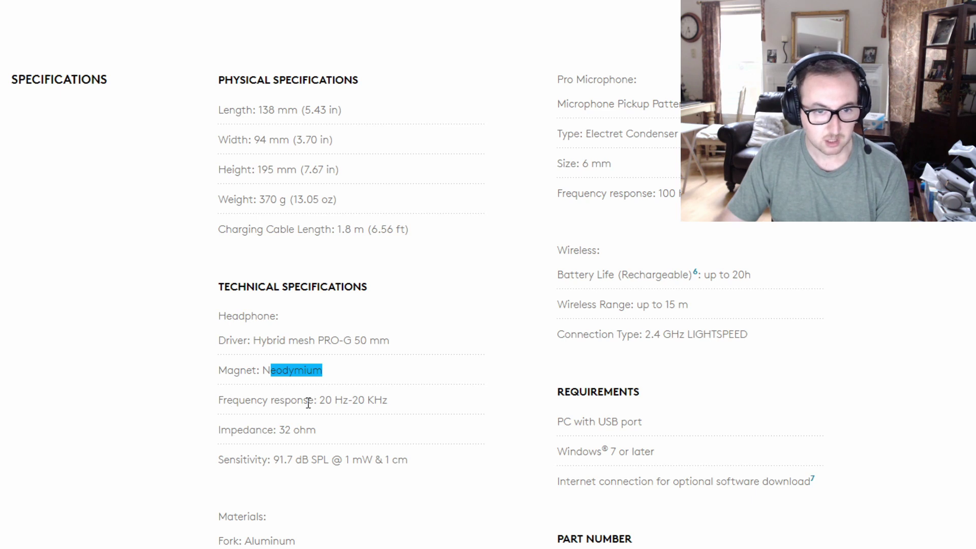
pyautogui.moveTo(283, 400); pyautogui.dragTo(390, 400)
pyautogui.click(290, 406)
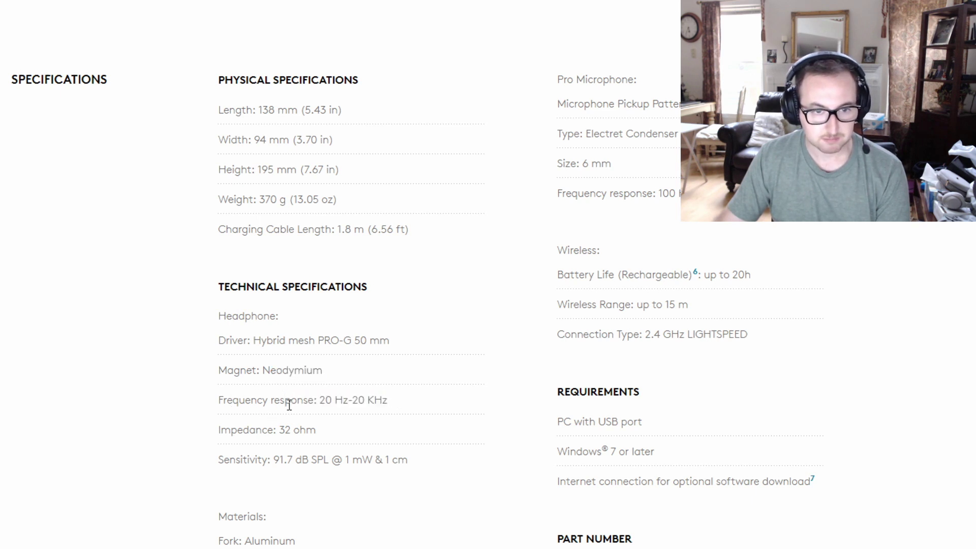
pyautogui.doubleClick(292, 406)
pyautogui.moveTo(319, 400); pyautogui.dragTo(391, 403)
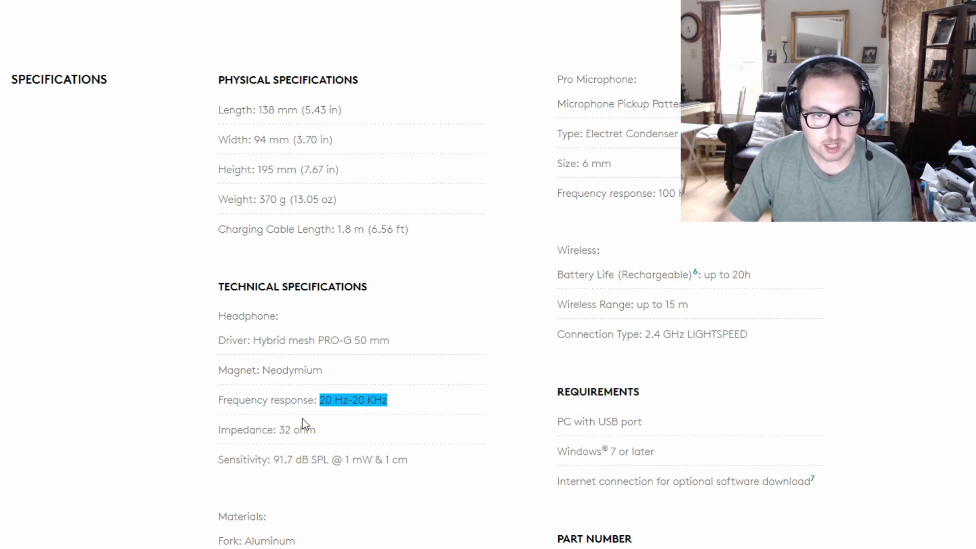
# - Highlight the Requirements section: PC with USB port
pyautogui.scroll(-1, 236, 387)
pyautogui.moveTo(220, 385); pyautogui.dragTo(316, 385)
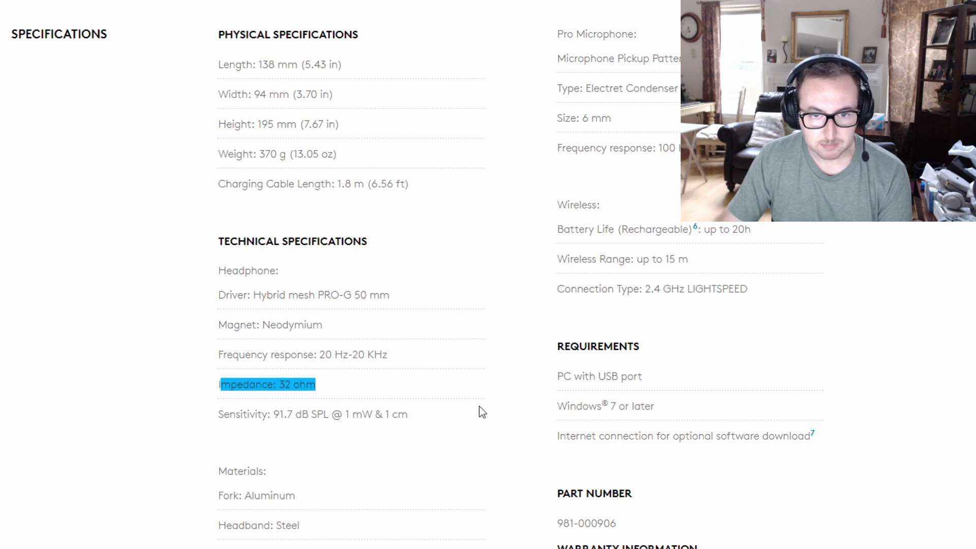
pyautogui.moveTo(556, 346); pyautogui.dragTo(596, 377)
pyautogui.click(566, 361)
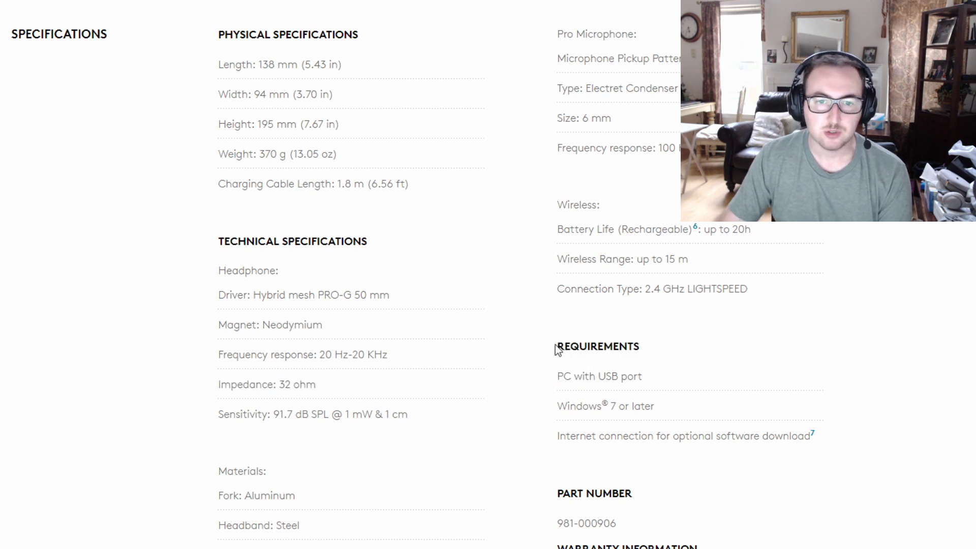
pyautogui.moveTo(555, 345); pyautogui.dragTo(644, 375)
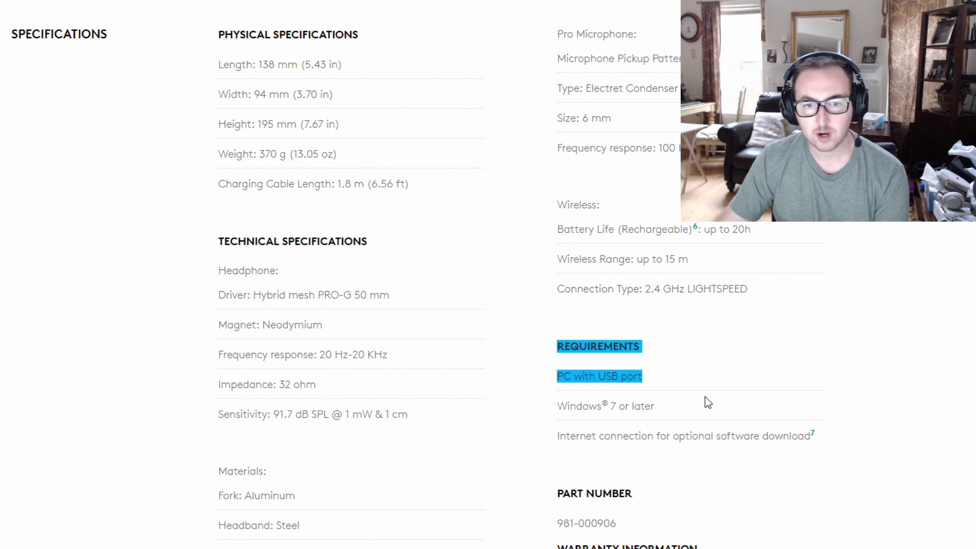
# - Highlight the fork, headband and ear pad materials and the 2-Year Limited Hardware Warranty
pyautogui.scroll(-2, 664, 358)
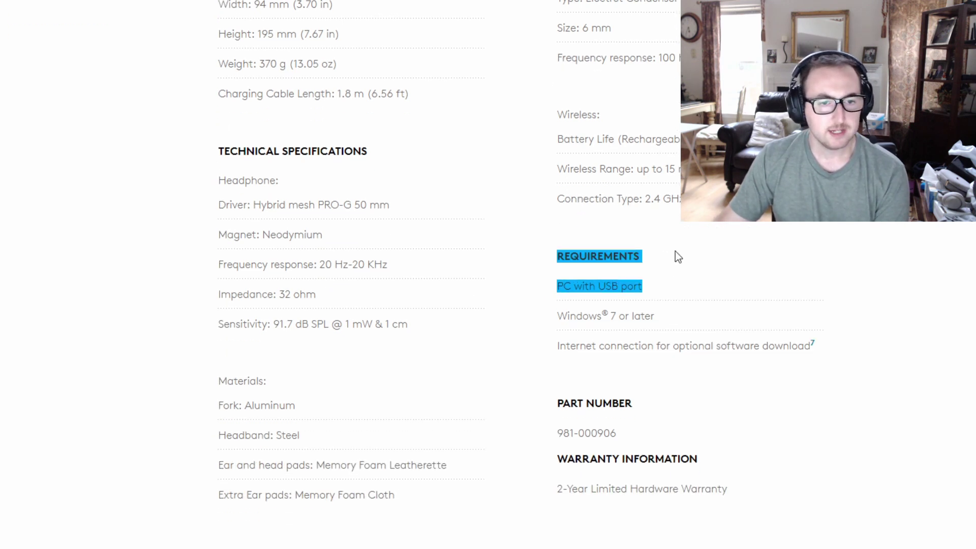
pyautogui.moveTo(240, 403); pyautogui.dragTo(313, 438)
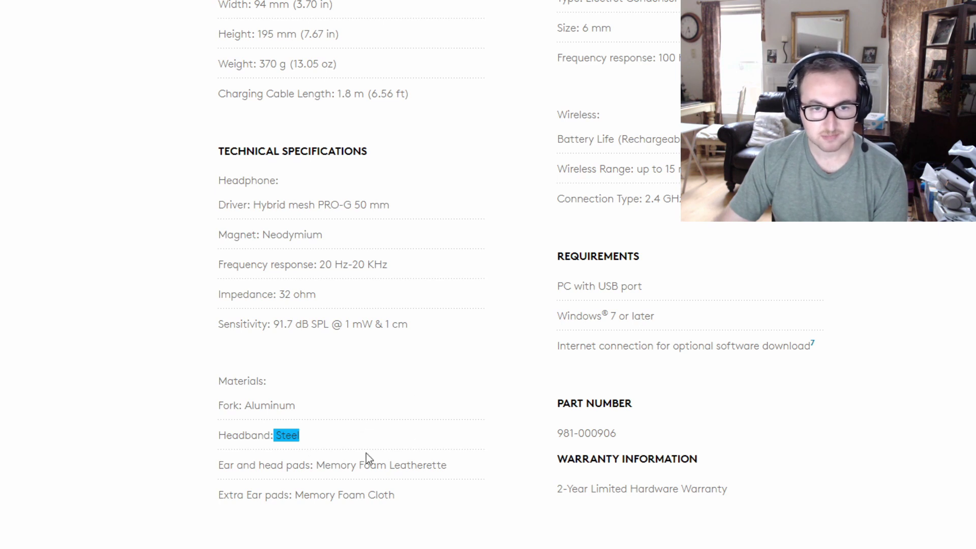
pyautogui.moveTo(233, 465); pyautogui.dragTo(448, 464)
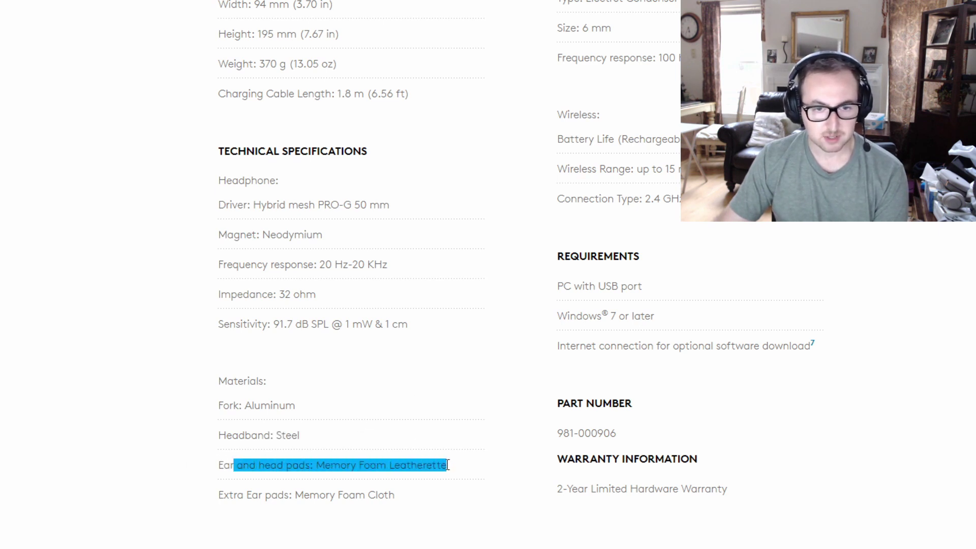
pyautogui.doubleClick(274, 495)
pyautogui.click(381, 495)
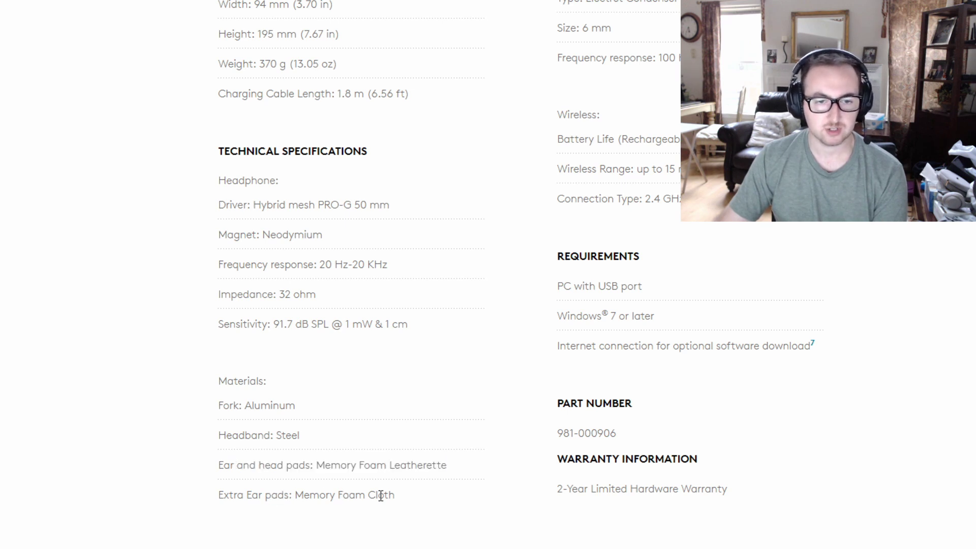
pyautogui.moveTo(557, 489); pyautogui.dragTo(769, 504)
pyautogui.click(724, 509)
# - Scroll back up to the Specifications heading
pyautogui.scroll(-10, 691, 474)
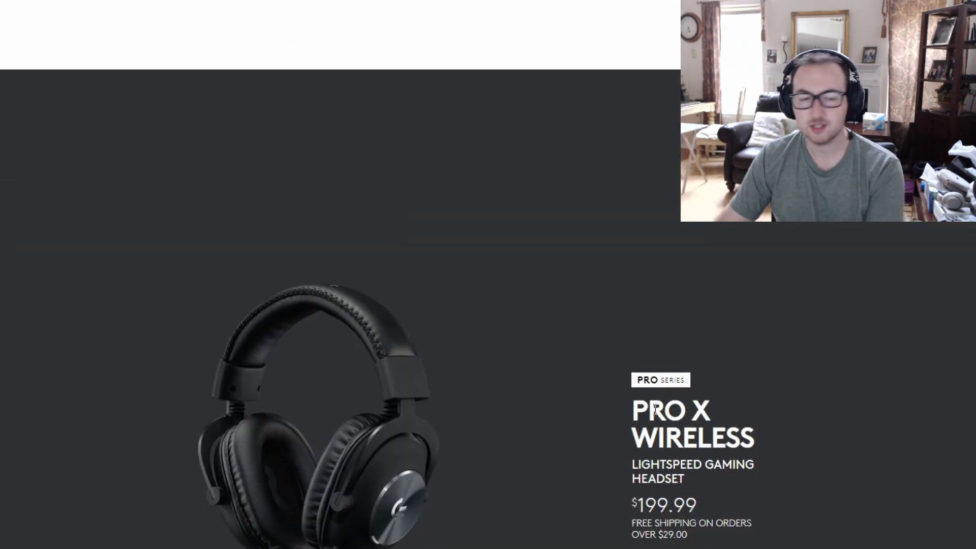
pyautogui.scroll(10, 621, 391)
pyautogui.scroll(1, 621, 388)
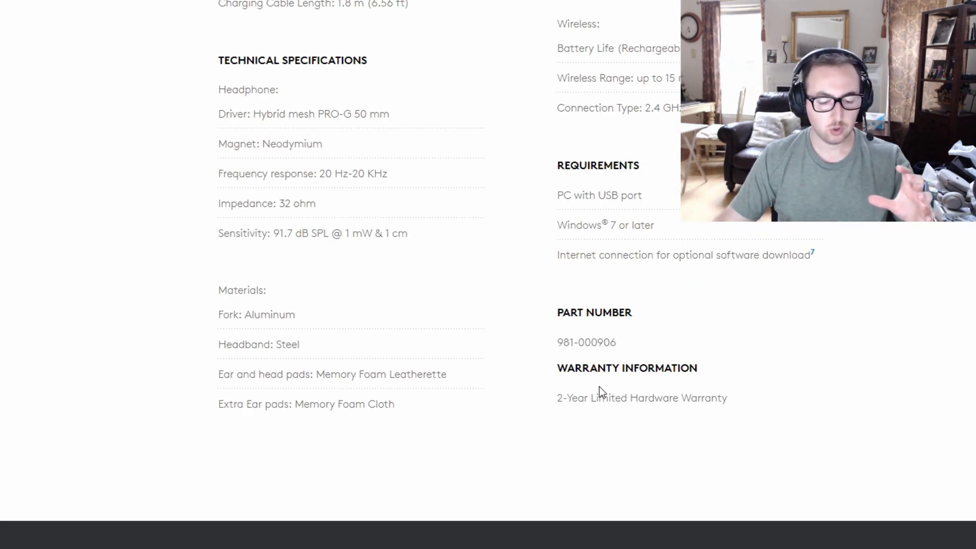
pyautogui.scroll(5, 610, 437)
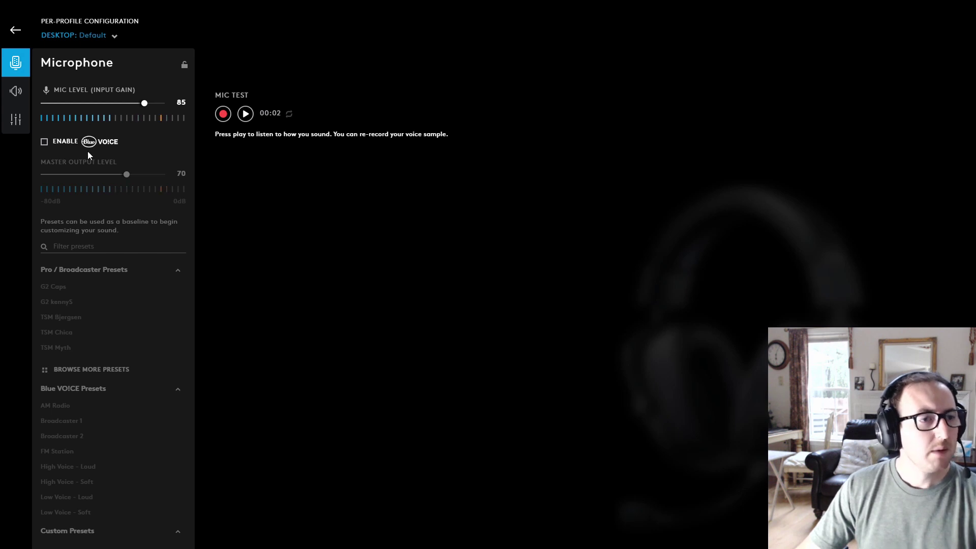
# - Enable Blue VO!CE on the Low Voice - Soft preset, then view the Bass Boost equalizer
pyautogui.click(44, 143)
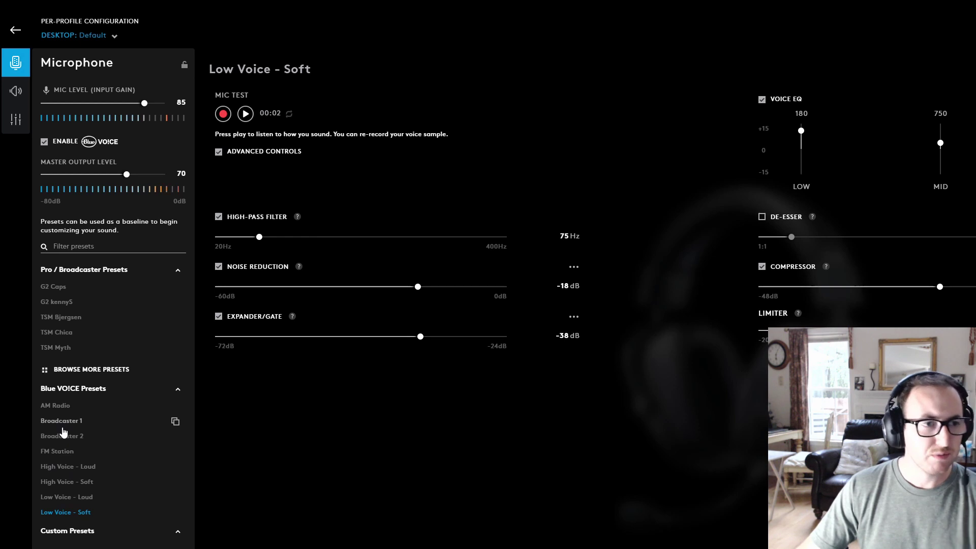
pyautogui.click(13, 130)
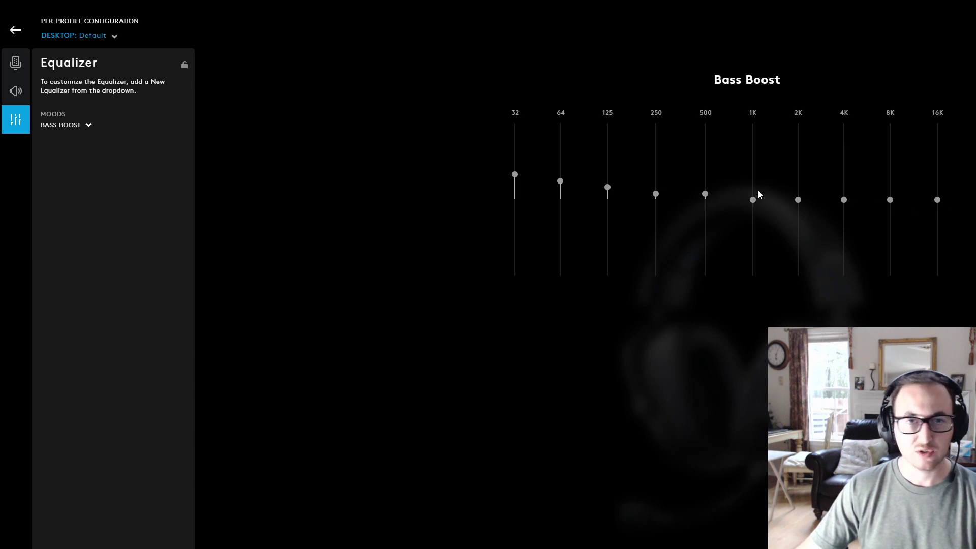
# - Check the equalizer moods, then browse community Blue VO!CE presets like Streaming Mic
pyautogui.click(69, 125)
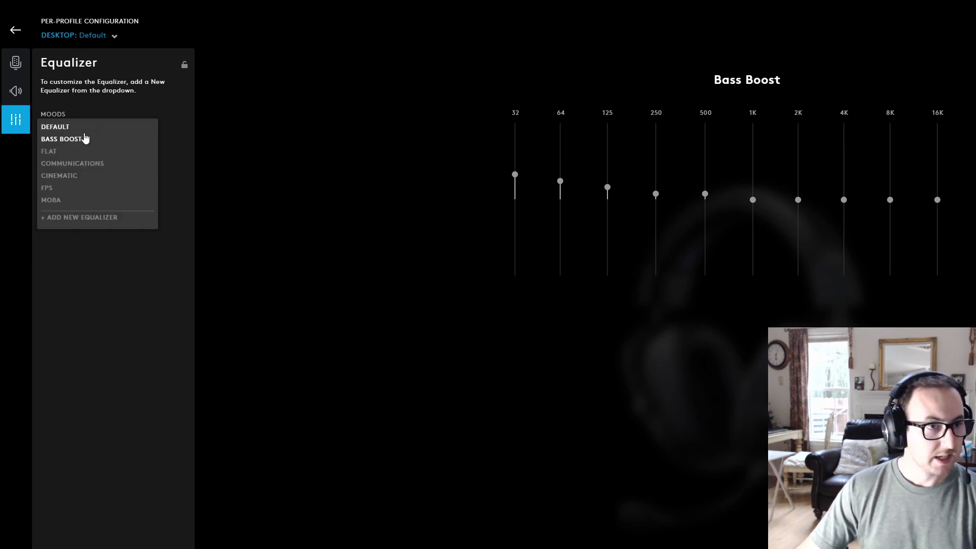
pyautogui.click(20, 65)
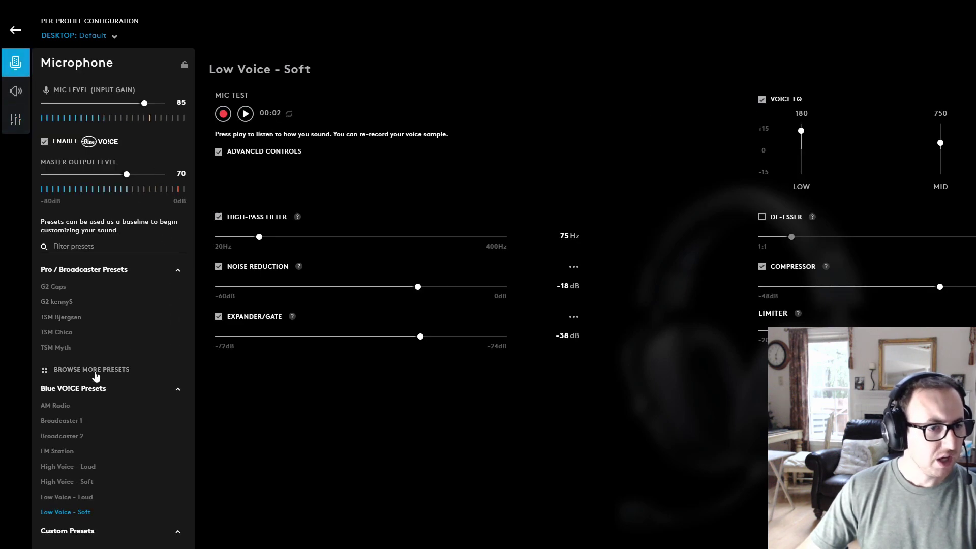
pyautogui.click(75, 373)
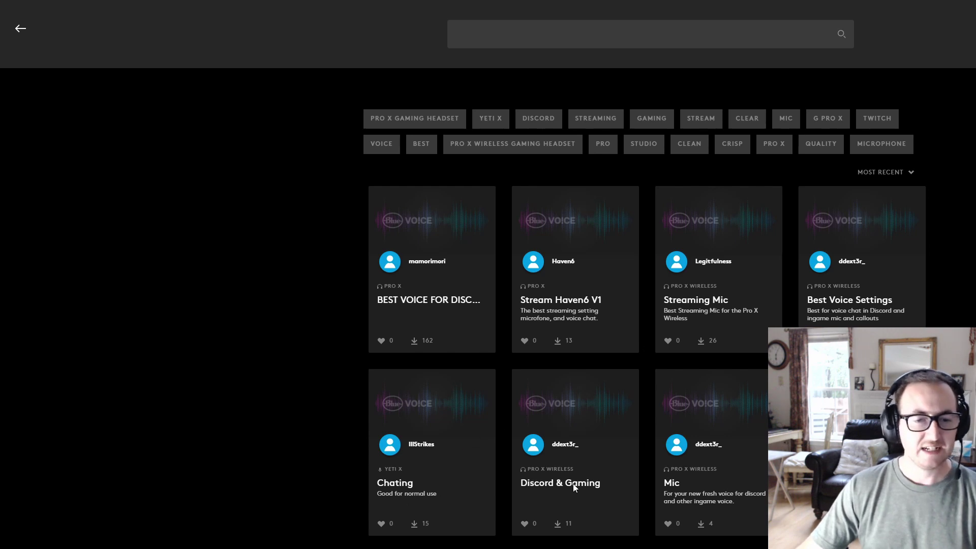
# - Close the preset gallery to return to the Low Voice - Soft microphone settings
pyautogui.click(20, 32)
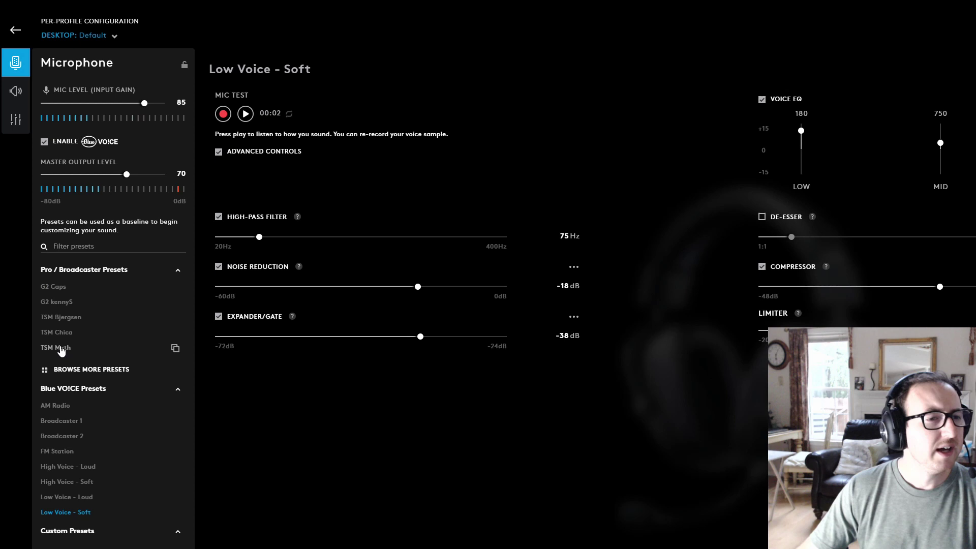
# - Check the DESKTOP game profile list and close it without changing profile
pyautogui.click(115, 38)
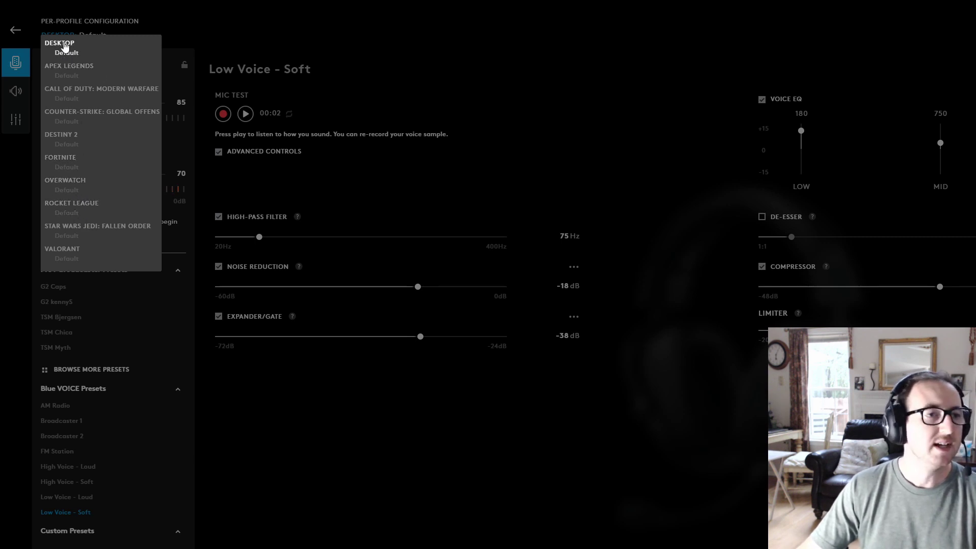
pyautogui.click(211, 36)
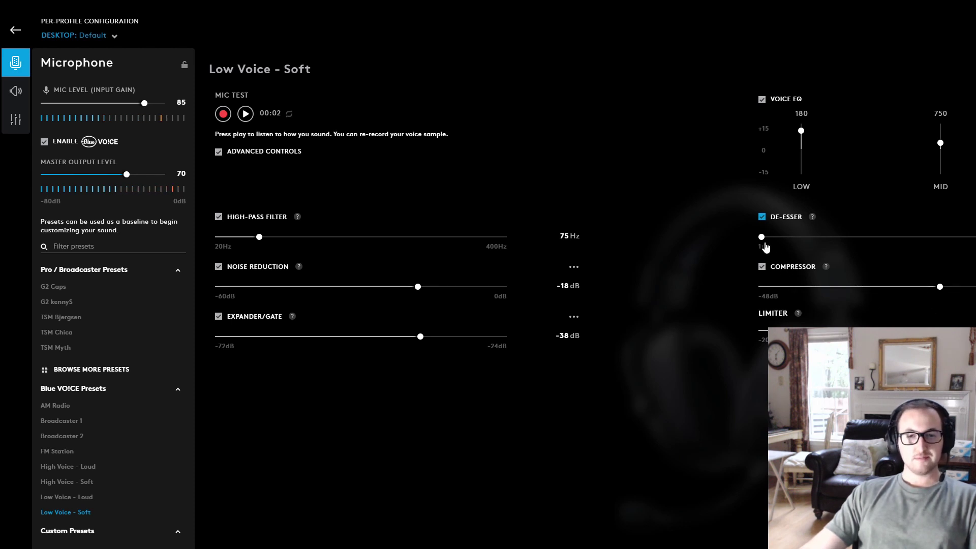
# - Max out the De-Esser, switch it off, and apply the AM Radio preset
pyautogui.moveTo(762, 237); pyautogui.dragTo(975, 237)
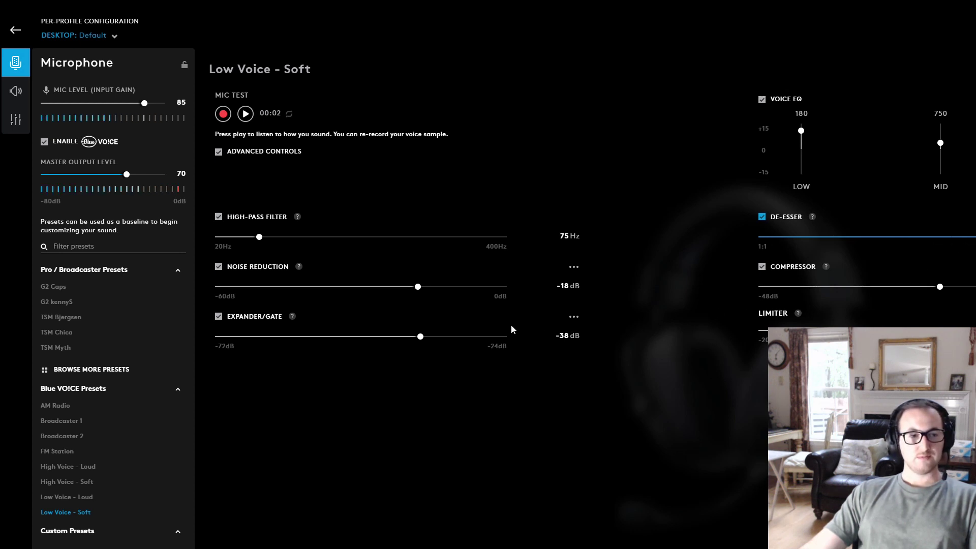
pyautogui.click(763, 217)
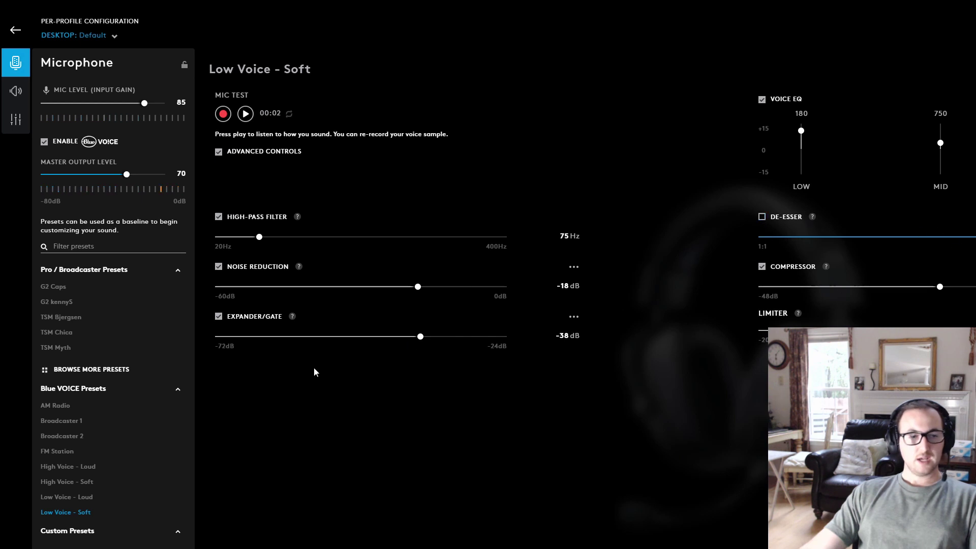
pyautogui.click(70, 407)
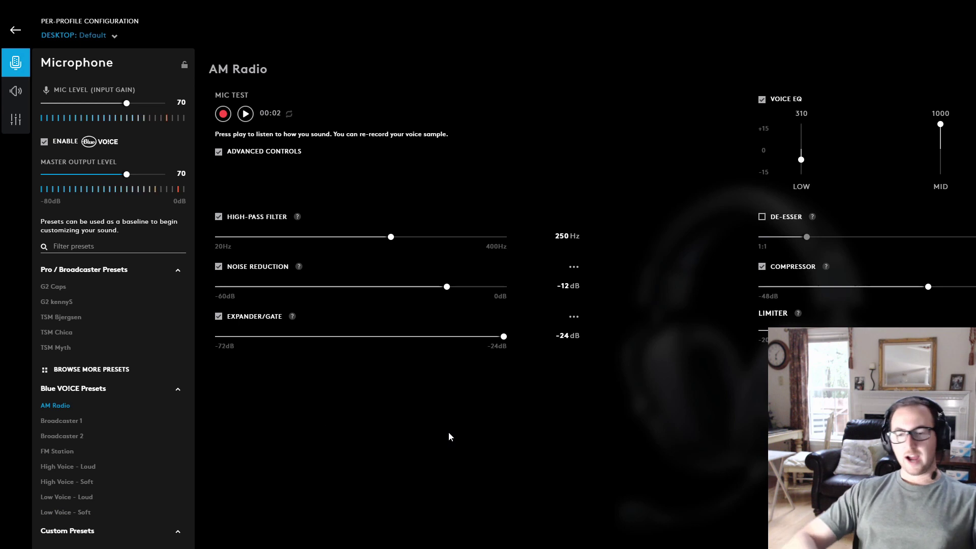